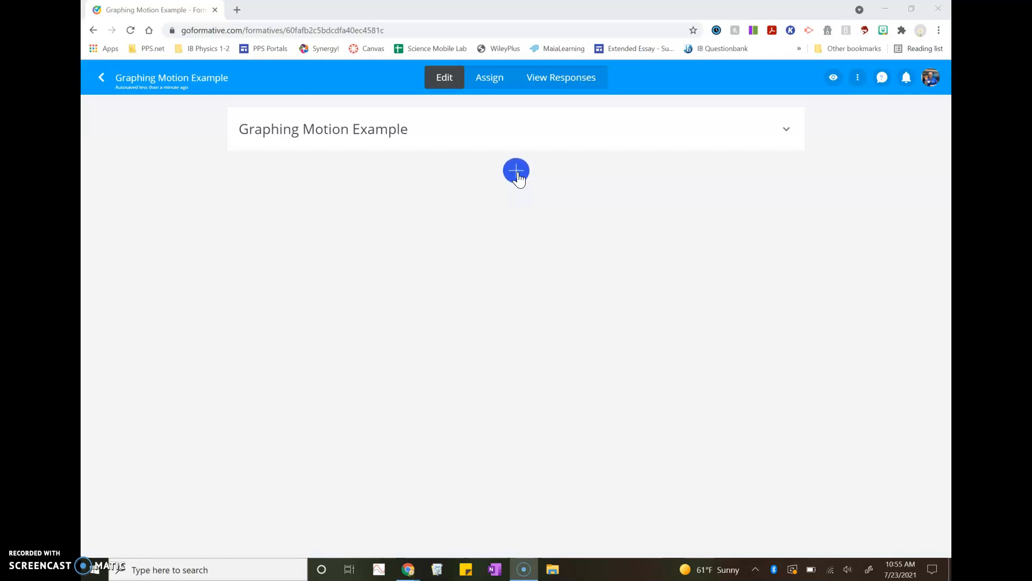
- Upload the Graphing Motion Practice picture from the Screenshots folder and add it to the formative as an enhanceable image
left_click(516, 172)
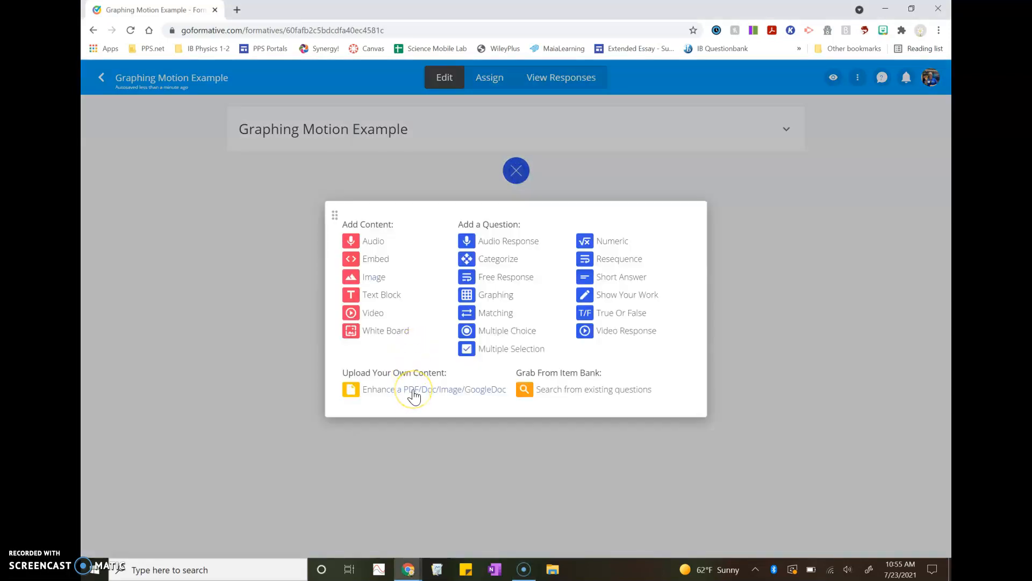
left_click(383, 395)
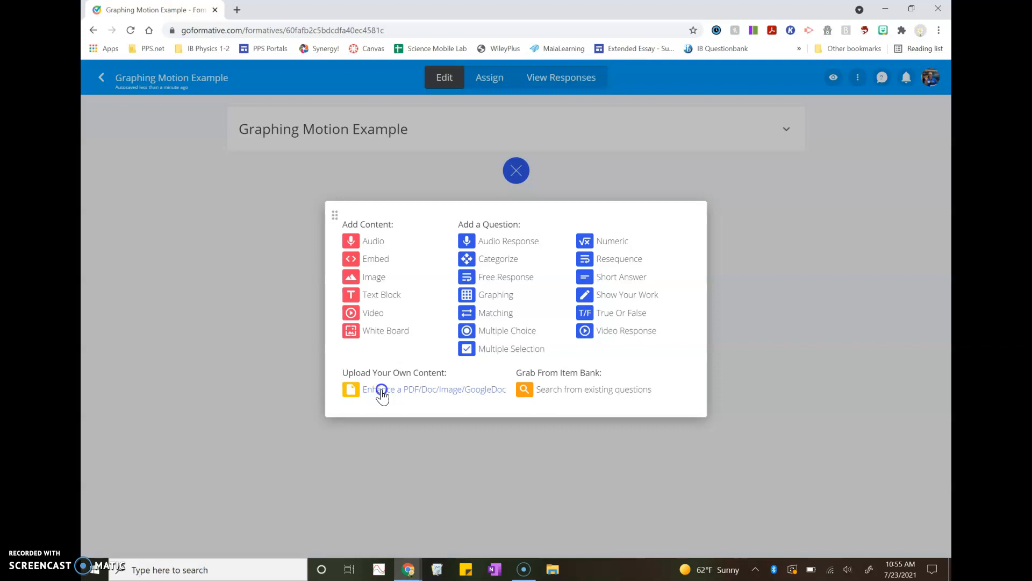
left_click(382, 392)
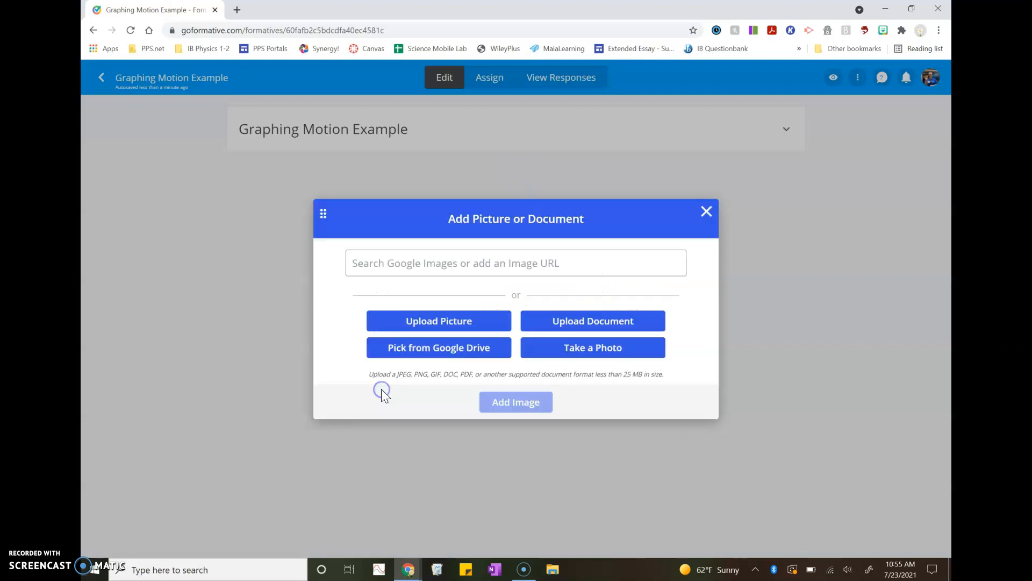
left_click(454, 321)
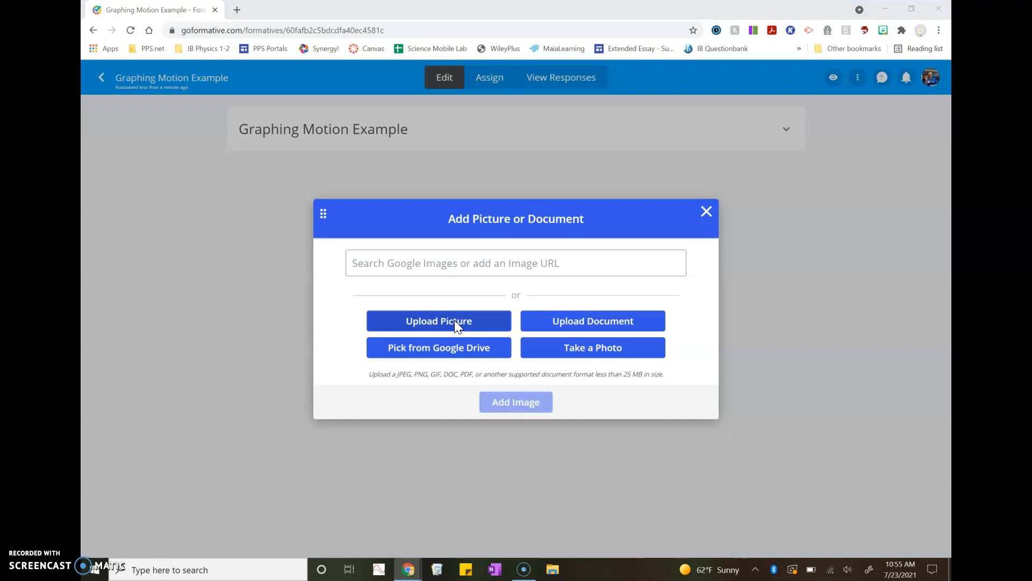
scroll(398, 198, "down", 4)
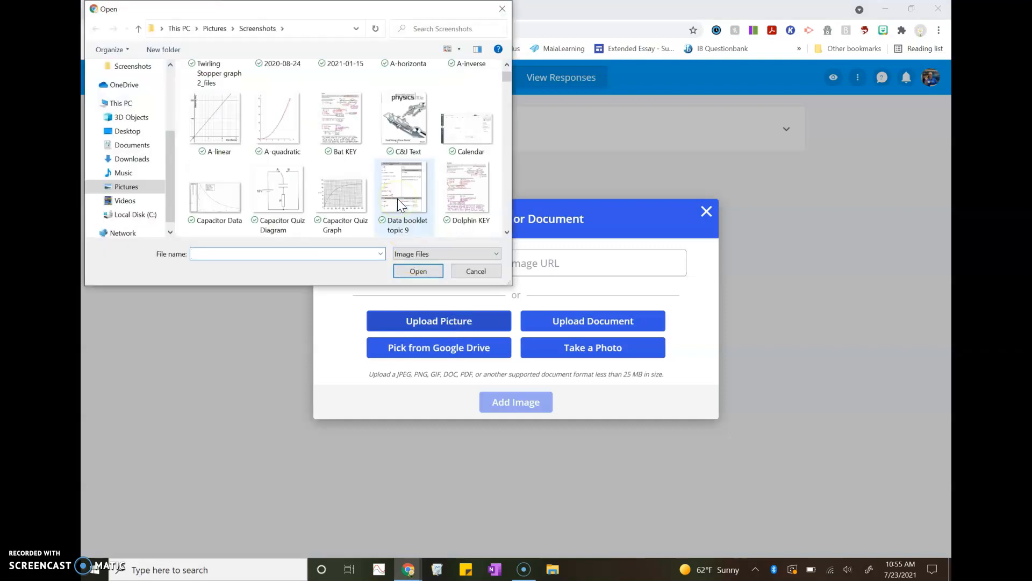
scroll(398, 198, "down", 3)
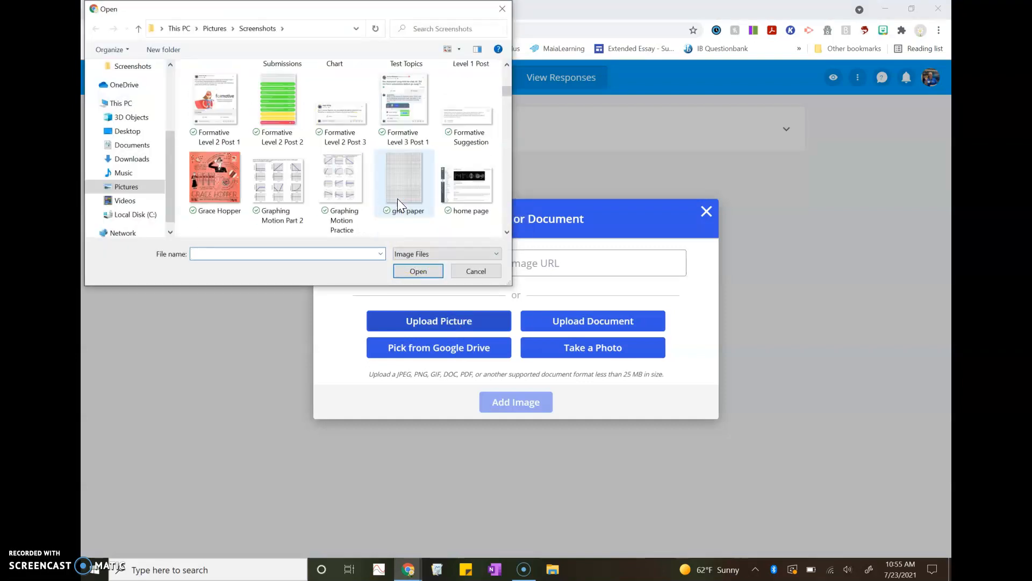
left_click(347, 193)
left_click(347, 193)
left_click(429, 297)
left_click(426, 272)
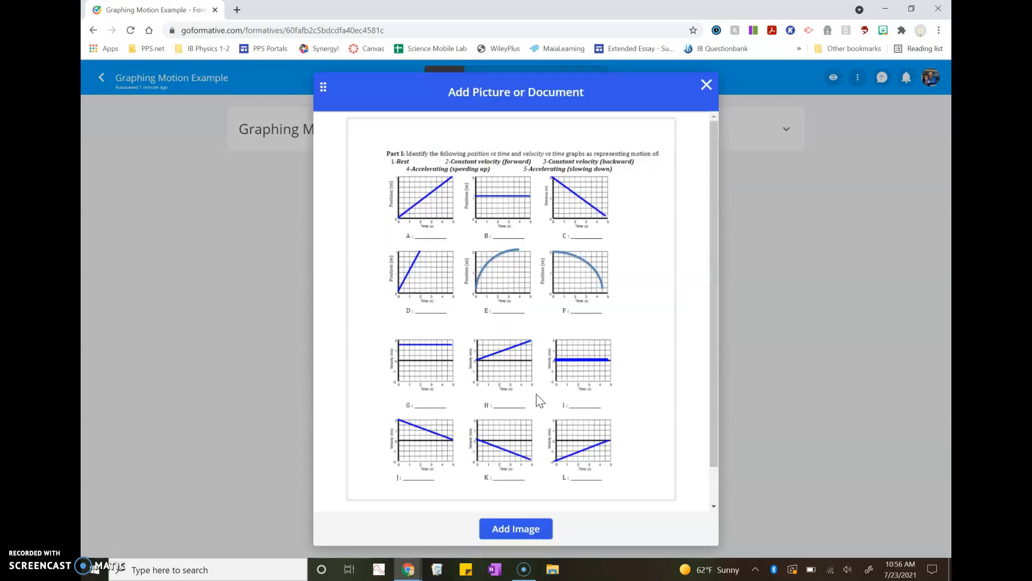
left_click(518, 531)
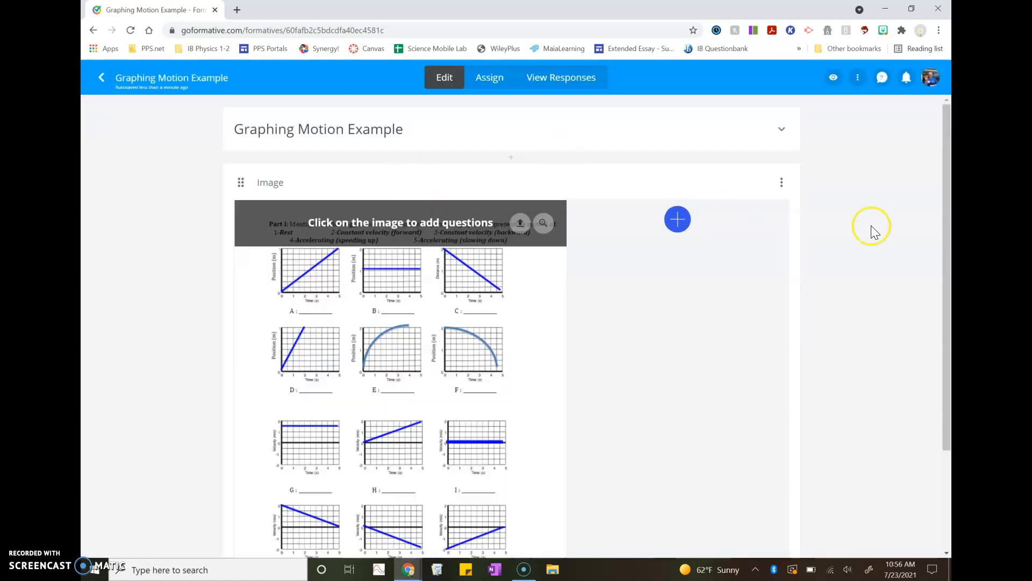
- Add a multiple choice question at the answer blank of graph A on the worksheet image
scroll(871, 225, "down", 2)
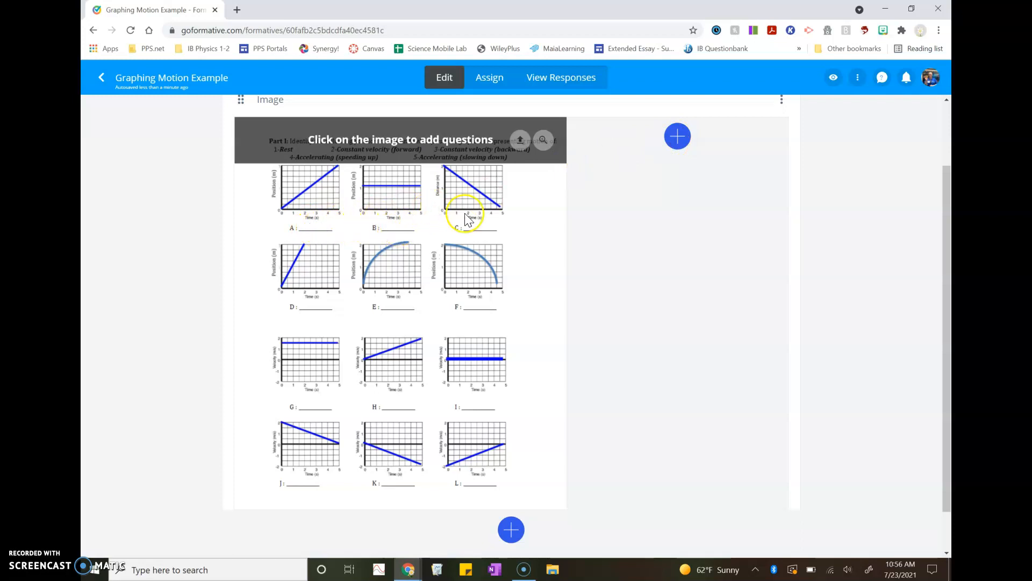
left_click(293, 230)
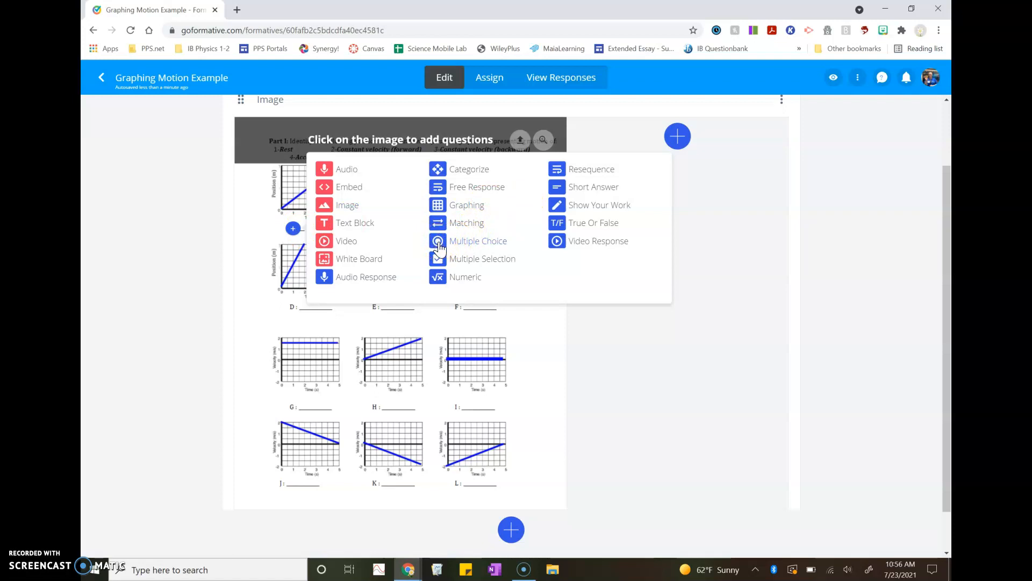
left_click(439, 283)
left_click(447, 243)
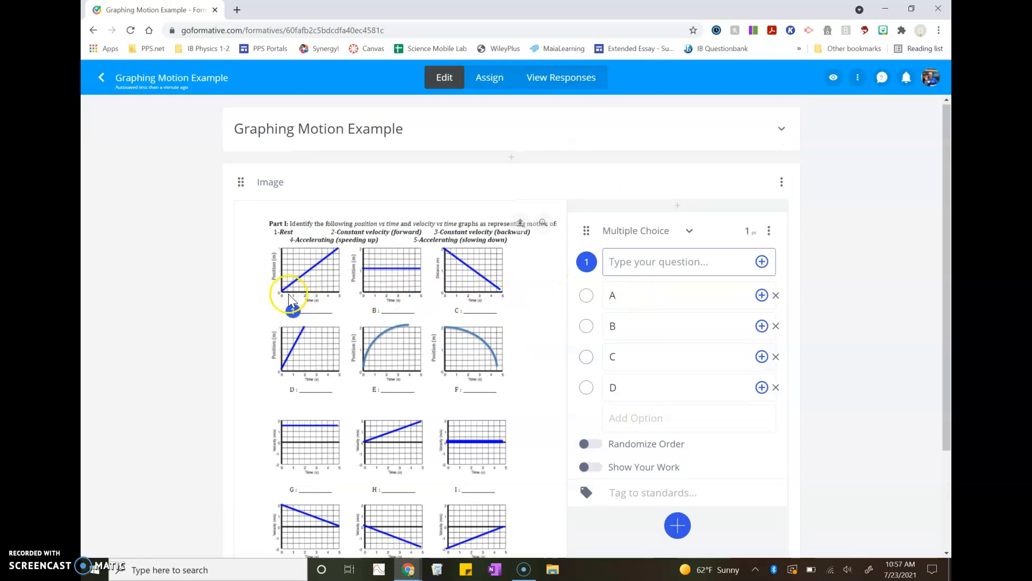
- Enter "Identify the type of motion in this graph" as the text of question 1
left_click(627, 263)
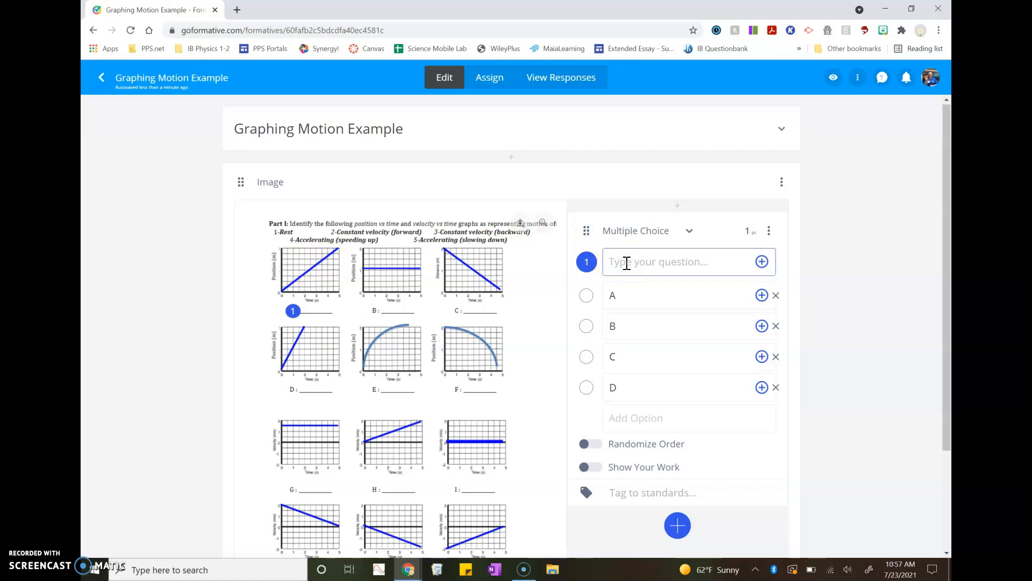
type("Identify the type of motion on th")
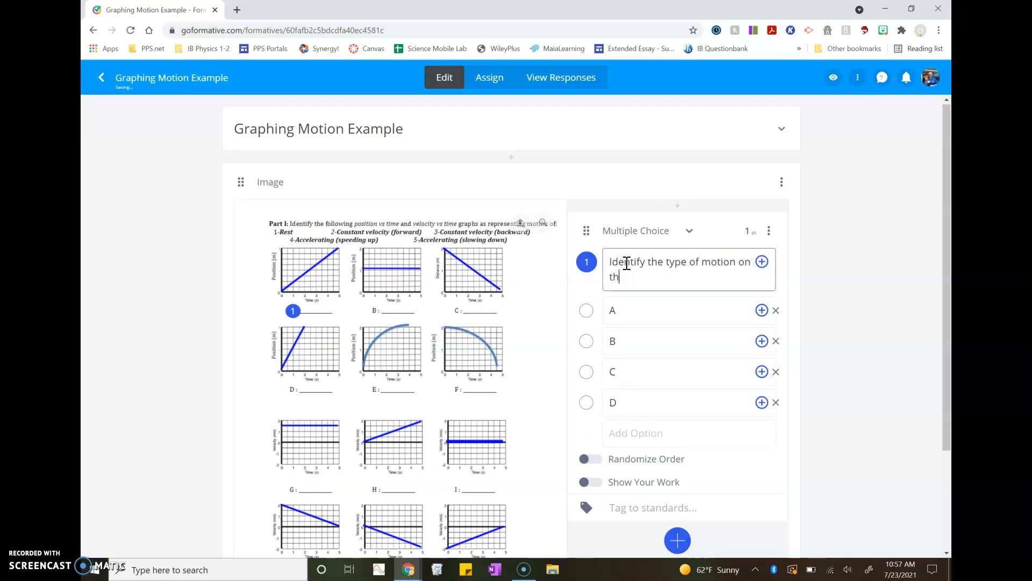
key("BackSpace")
key("BackSpace")
key("BackSpace")
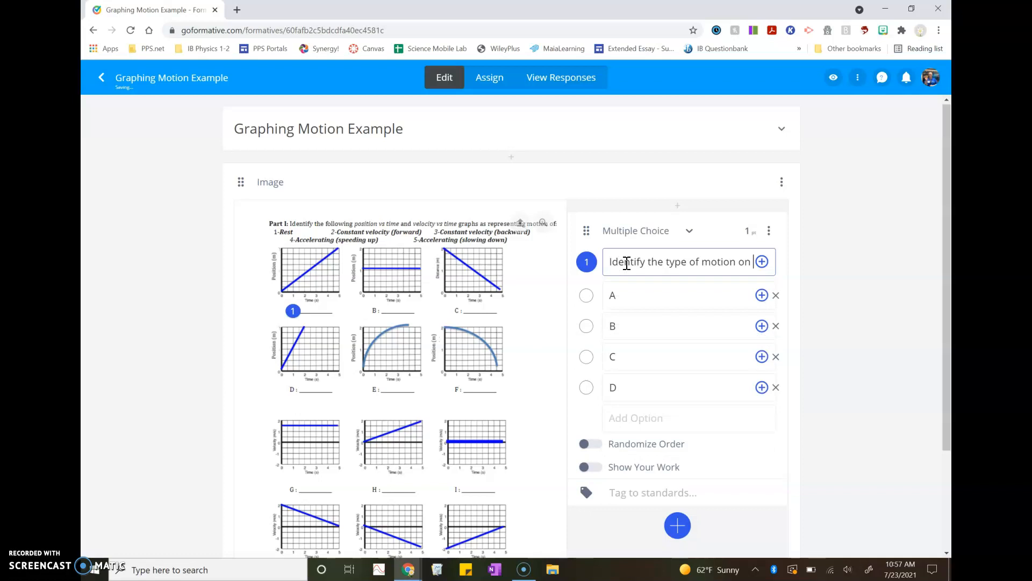
key("BackSpace")
type("in this graph")
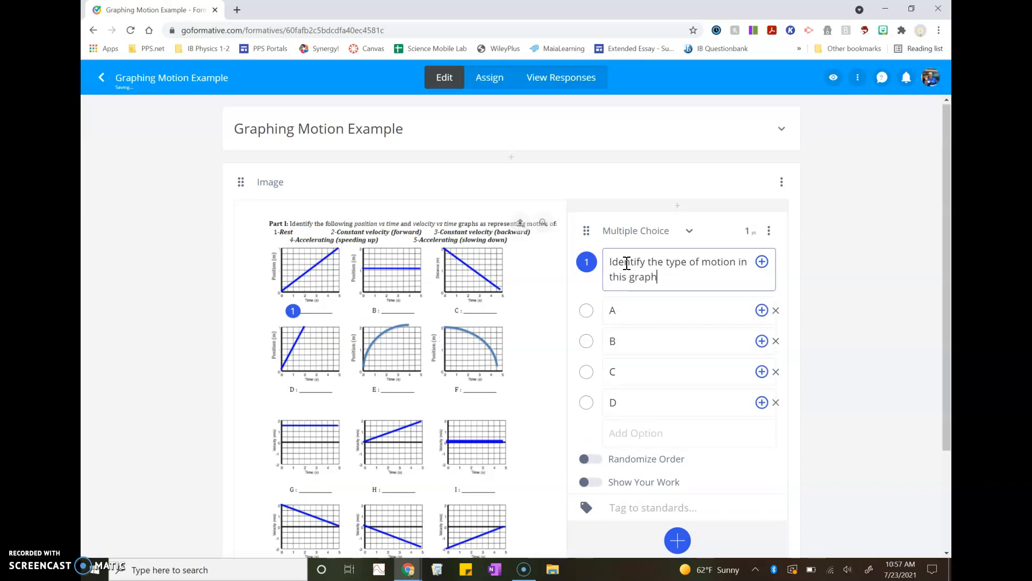
- Replace answer options A and B of question 1 with "Rest" and "Constant Velocity (forward)"
left_click(635, 317)
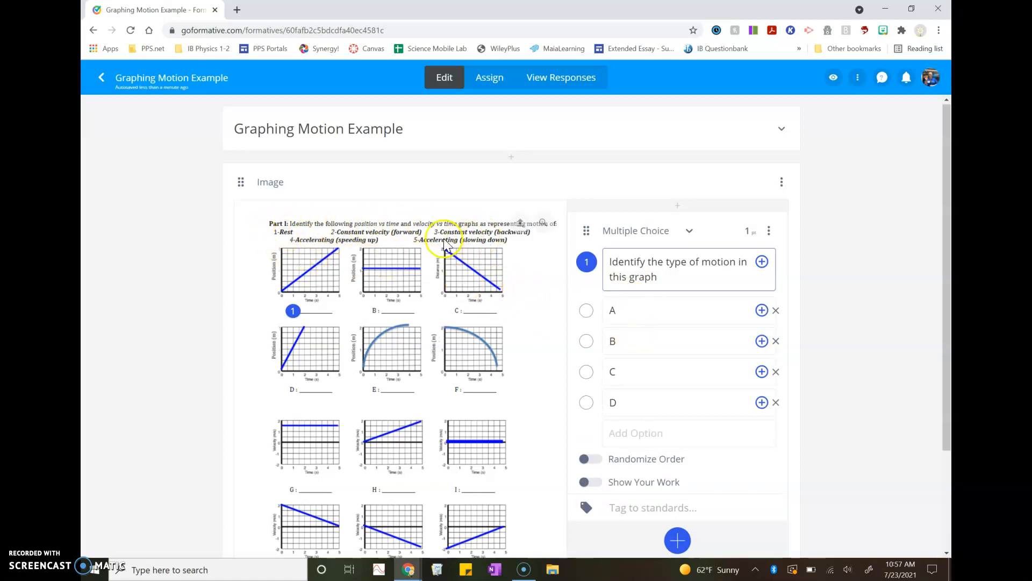
key("BackSpace")
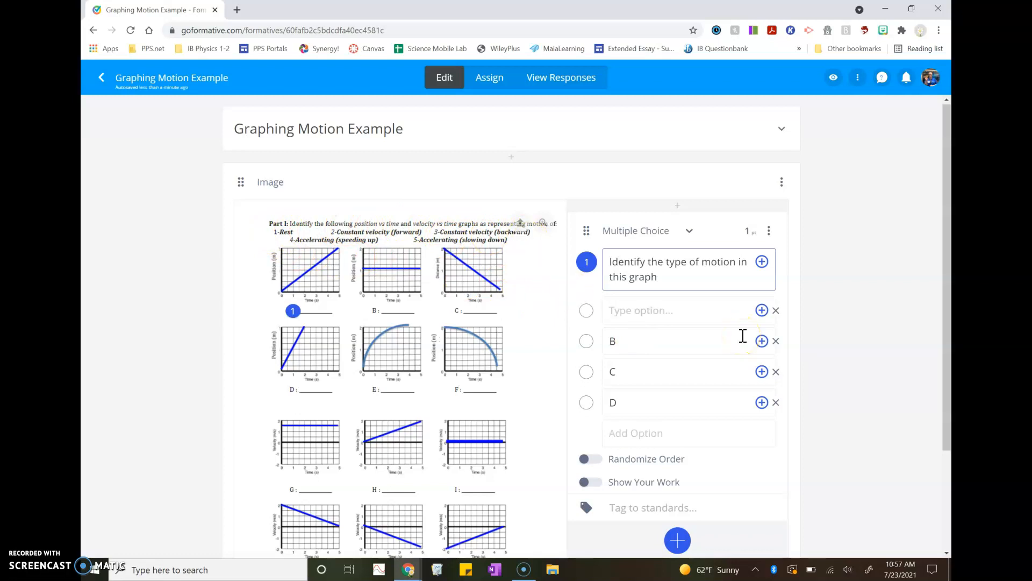
type("Rest")
left_click(689, 341)
key("BackSpace")
type("Constant ")
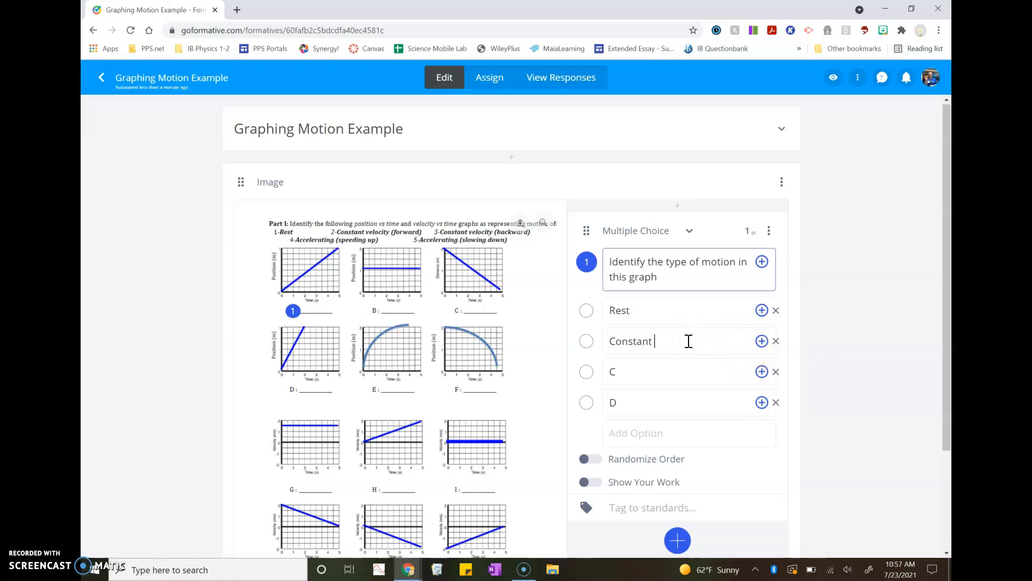
type("Velocity (forward)")
- Replace answer options C and D of question 1 with "Constant Velocity (backward)" and "Accelerating (speeding up)"
left_click(675, 376)
key("BackSpace")
type("Constant")
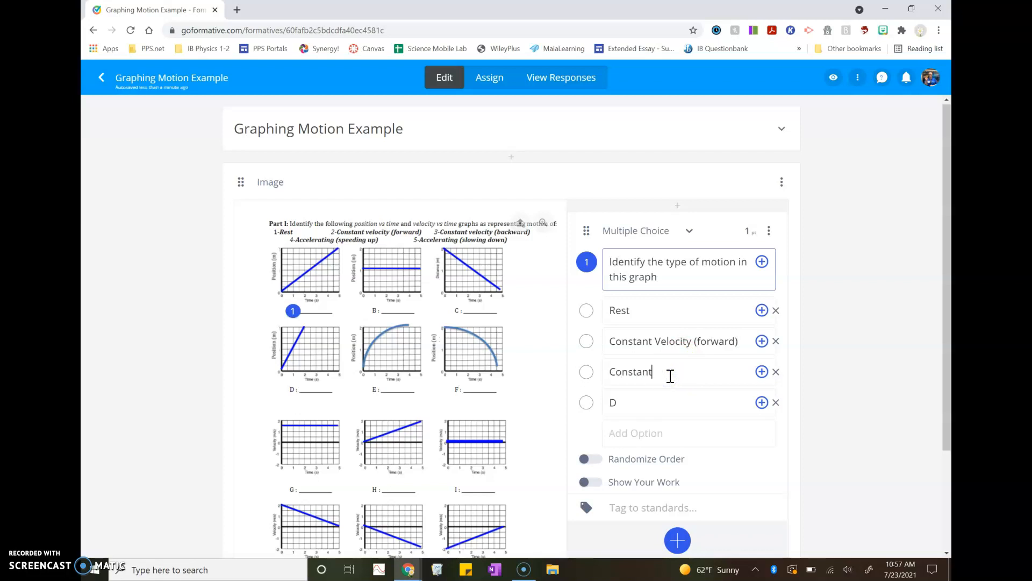
type(" Velocity (backward)")
left_click(648, 401)
key("BackSpace")
type("Acc")
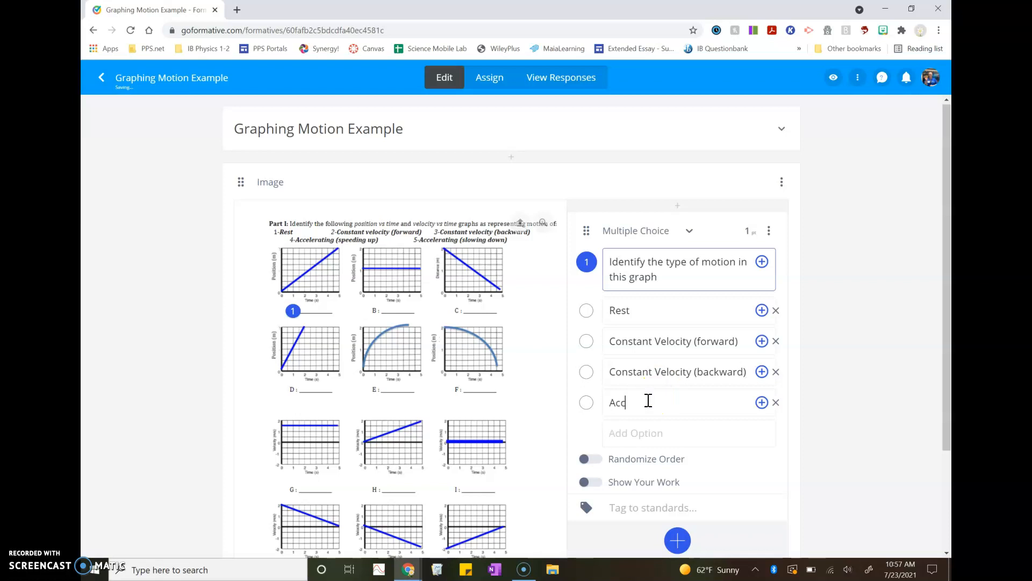
type("elerating (speeding up)")
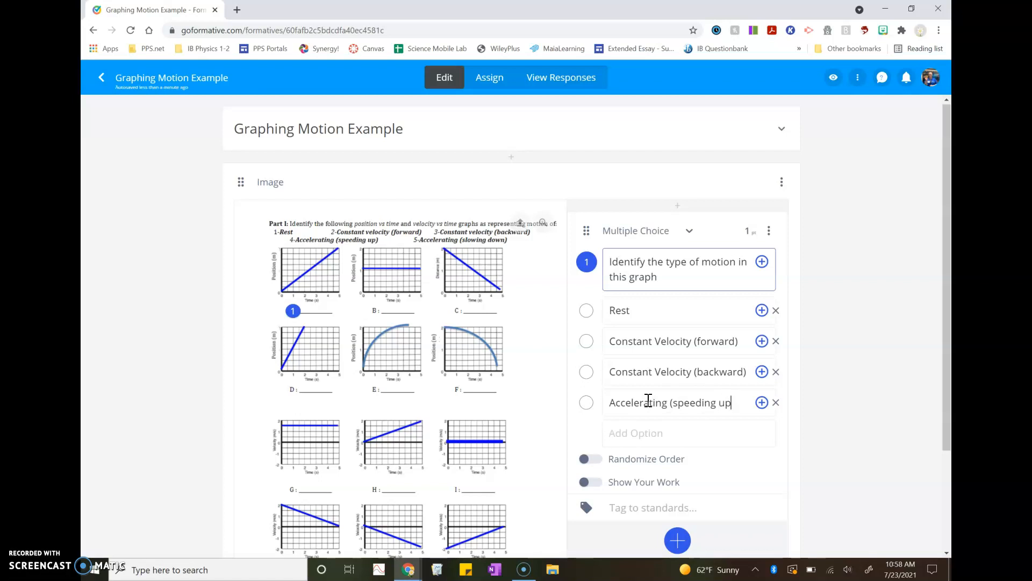
- Add a fifth option "Accelerating (slowing down)" to question 1 and mark "Constant Velocity (forward)" as the correct answer
left_click(650, 433)
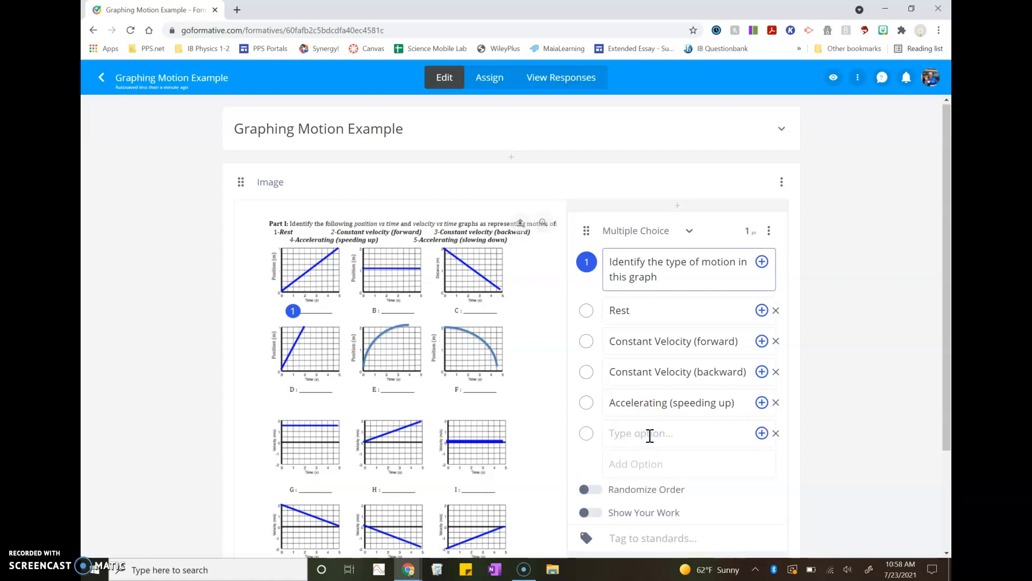
type("Accerlerating (slowing down")
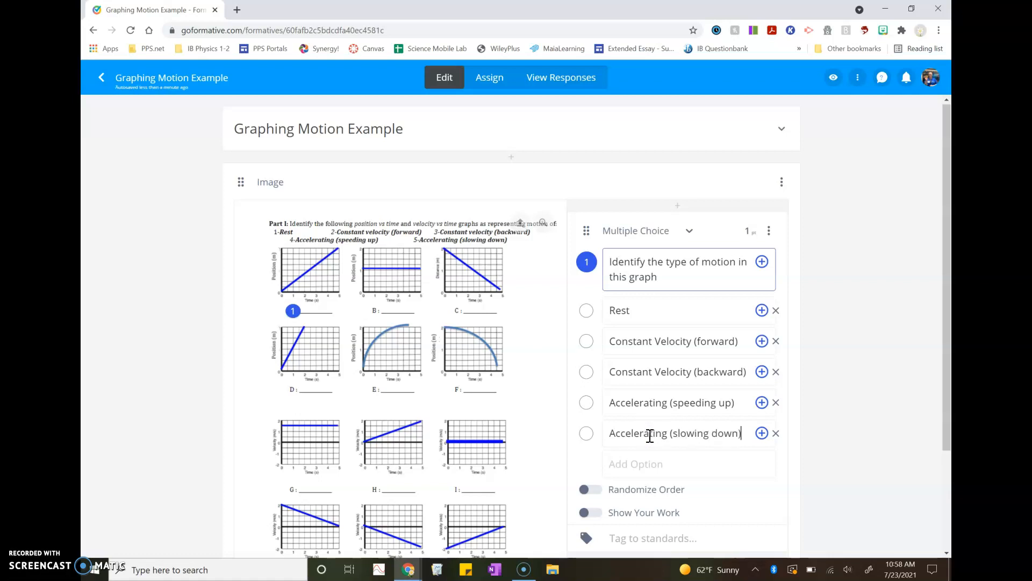
left_click(588, 342)
- Duplicate question 1 and place the copy's number marker beside the answer blank of graph B
scroll(589, 347, "down", 1)
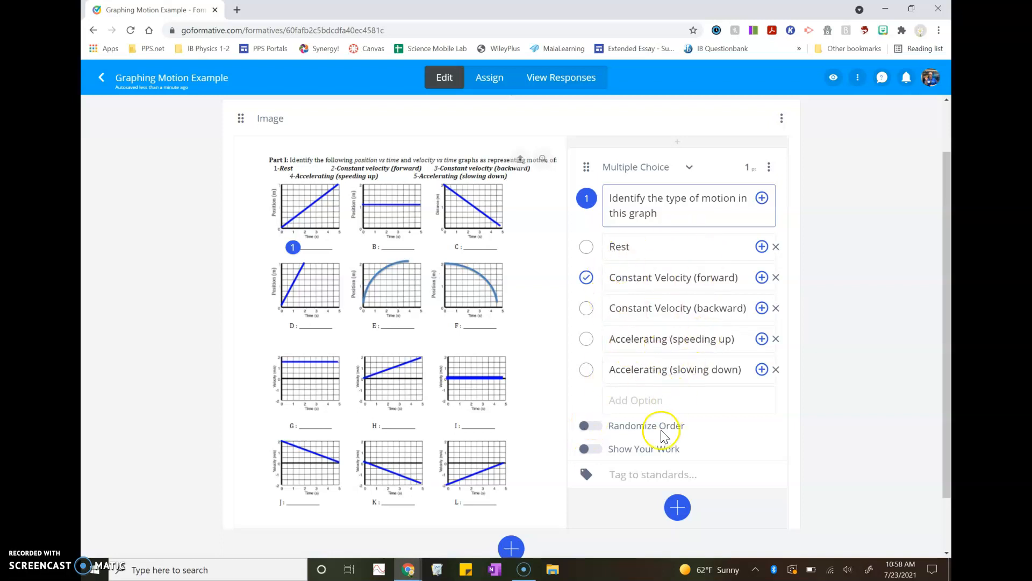
scroll(633, 473, "down", 1)
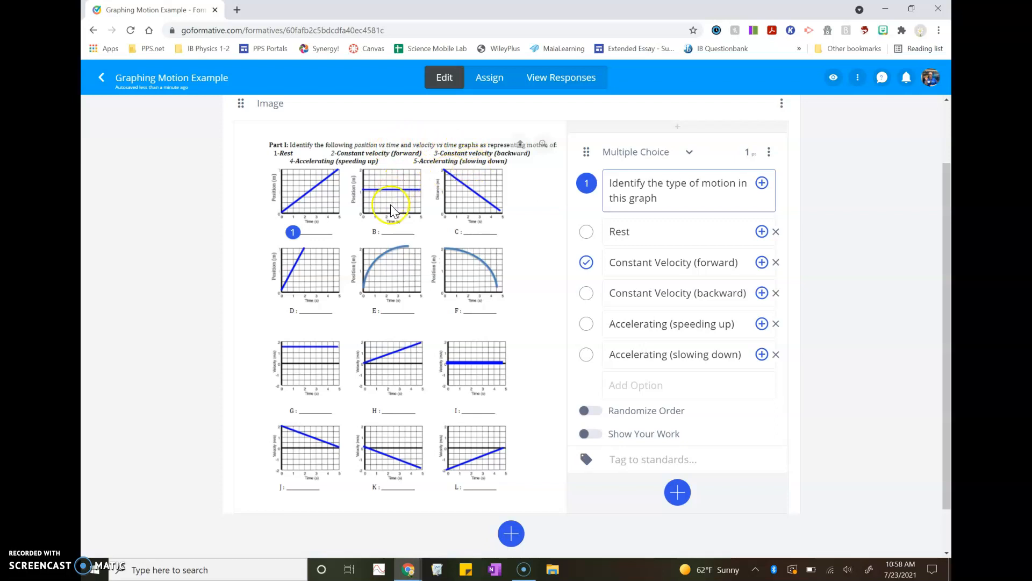
left_click(770, 153)
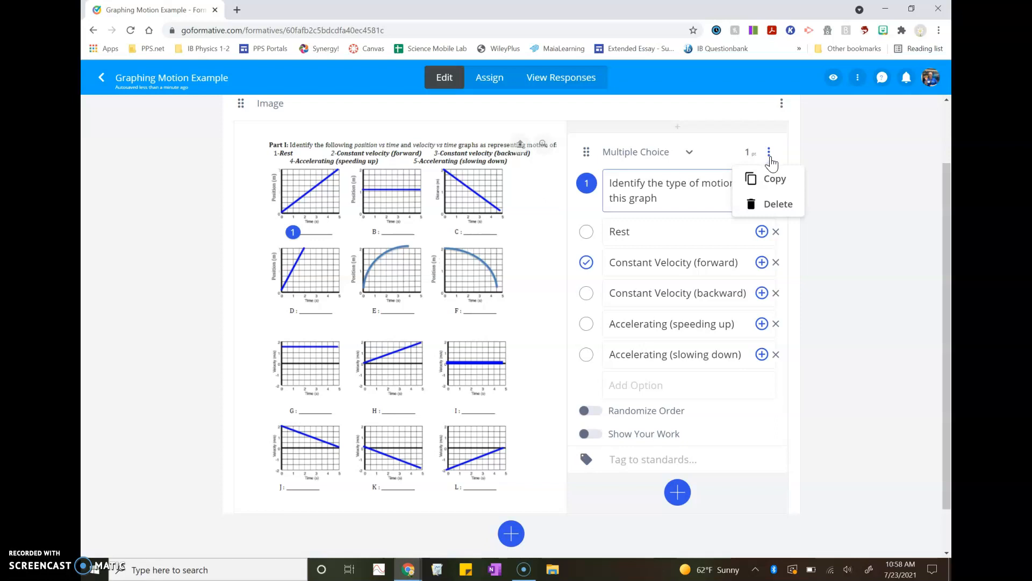
left_click(774, 179)
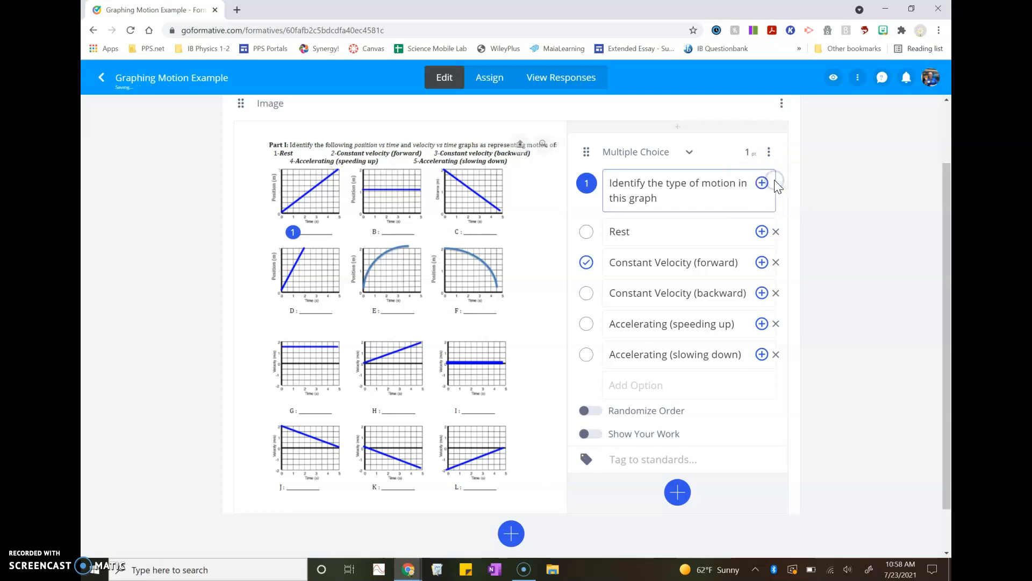
left_click(310, 226)
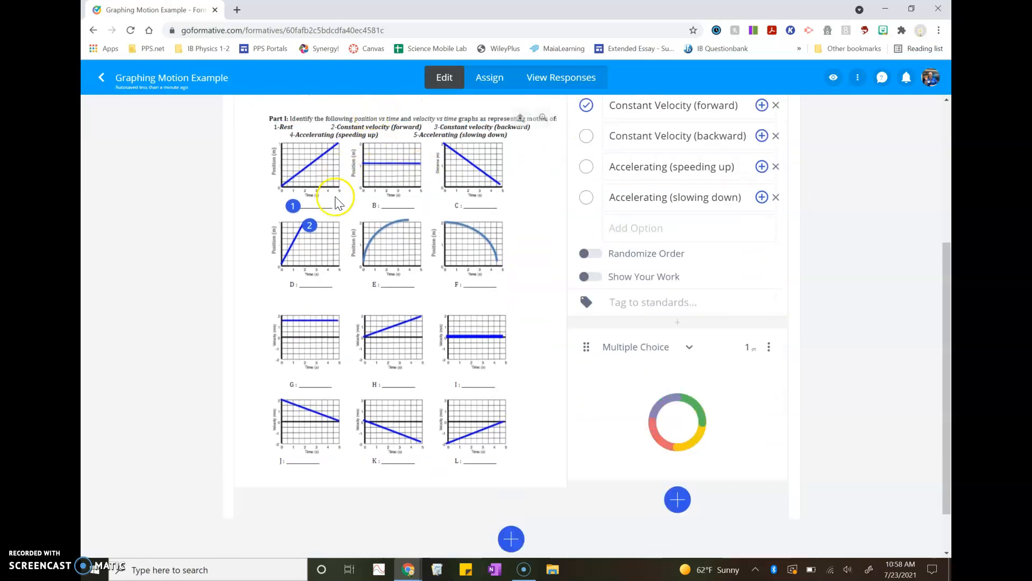
left_click_drag(313, 235, 368, 213)
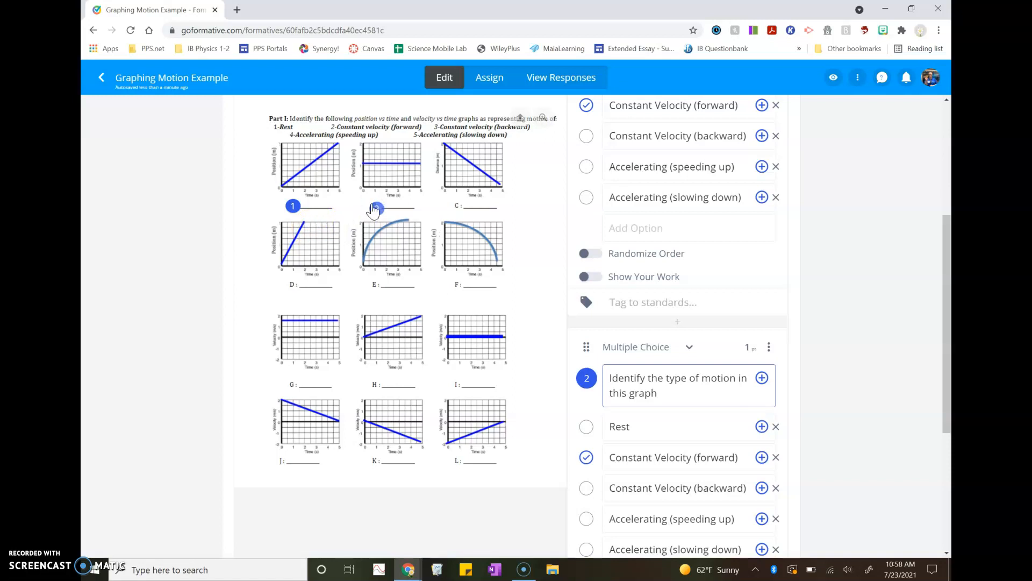
left_click(370, 203)
left_click_drag(372, 208, 368, 206)
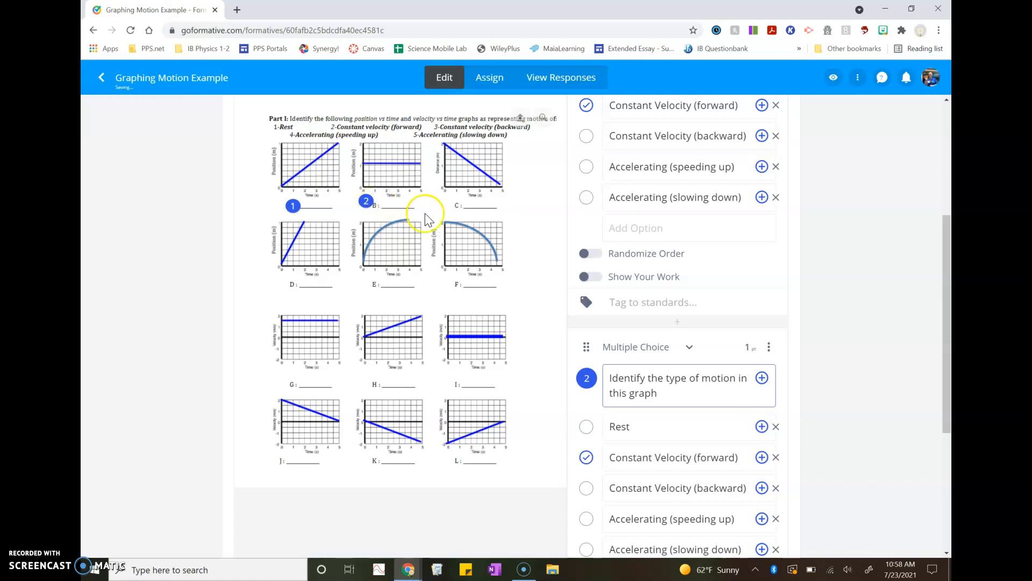
- Mark "Rest" as the correct answer of question 2 and align its marker with graph B's blank
scroll(692, 390, "down", 2)
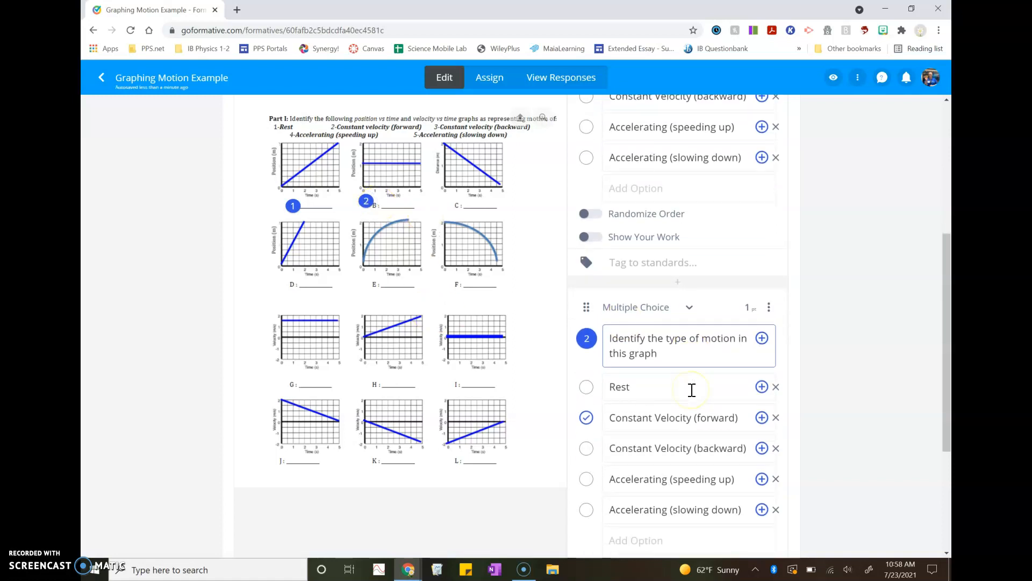
left_click(587, 305)
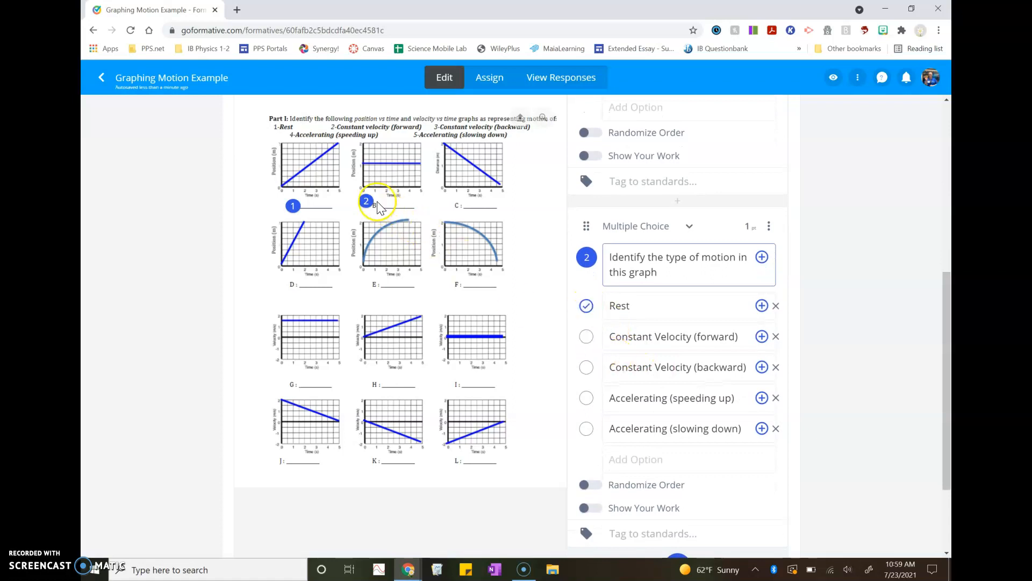
left_click_drag(367, 208, 371, 204)
left_click(543, 309)
- Duplicate question 2 to create another question with the same text and answer options
scroll(707, 356, "down", 1)
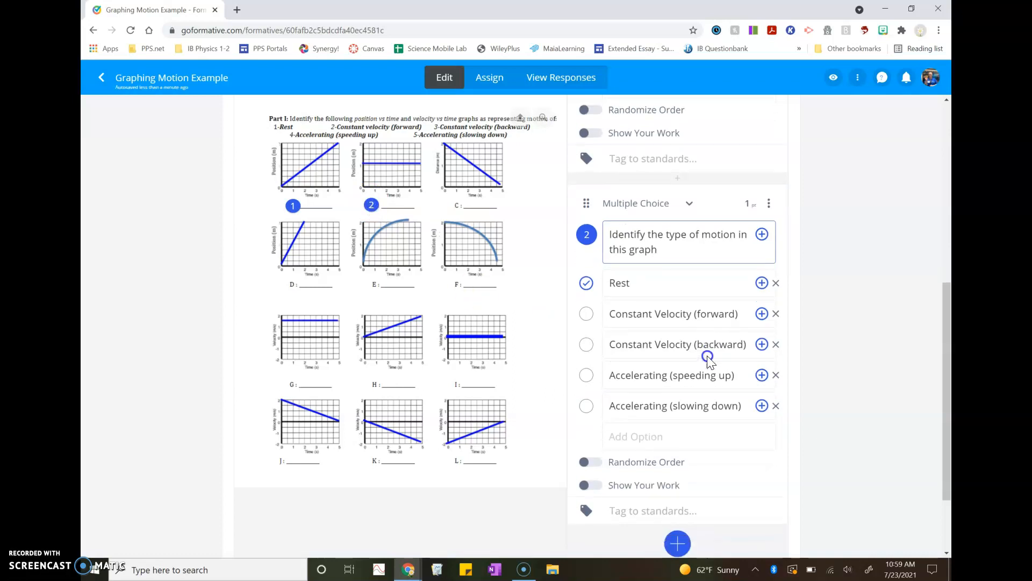
left_click(769, 169)
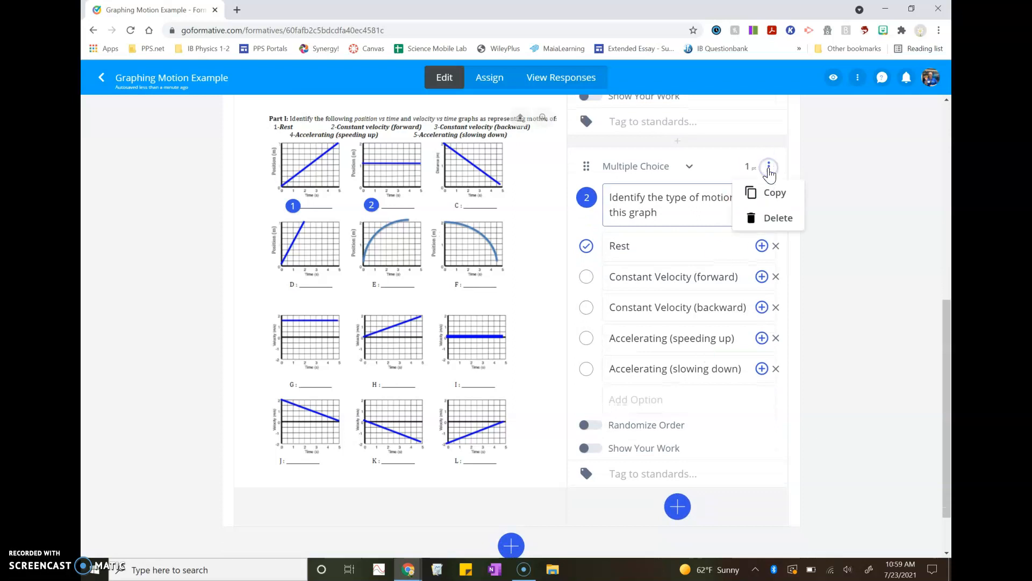
left_click(772, 193)
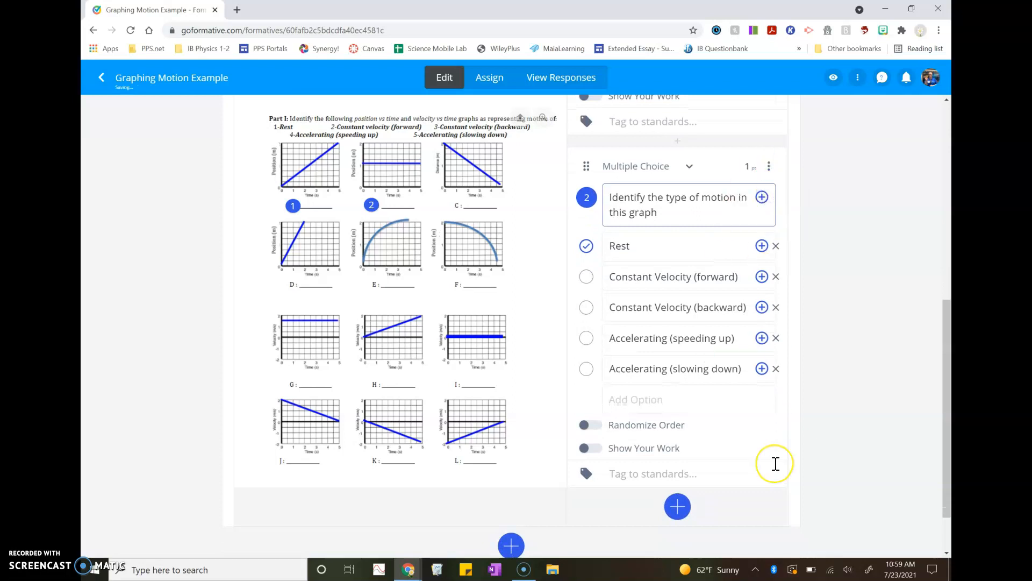